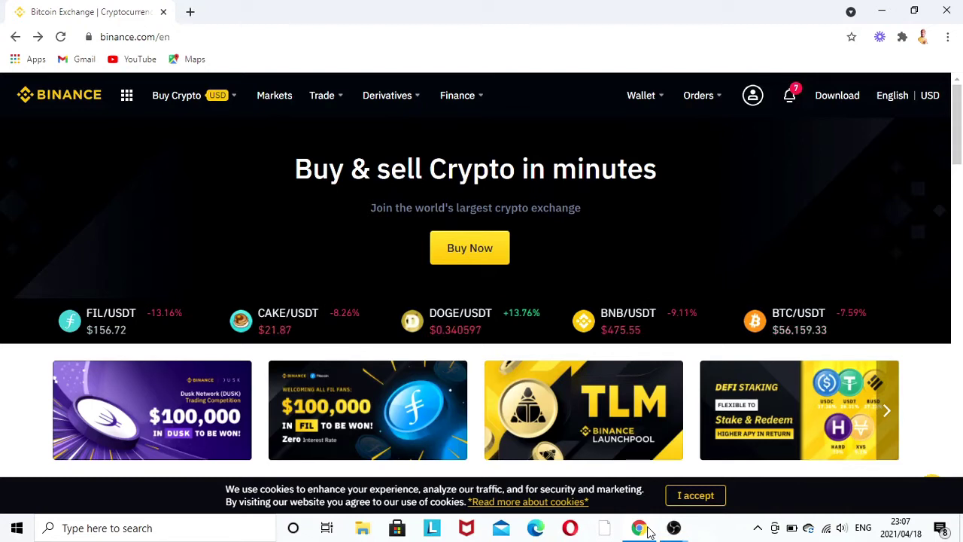
- Open the wallet's Earn section from the Wallet menu
{"action": "mouse_move", "coordinate": [670, 526]}
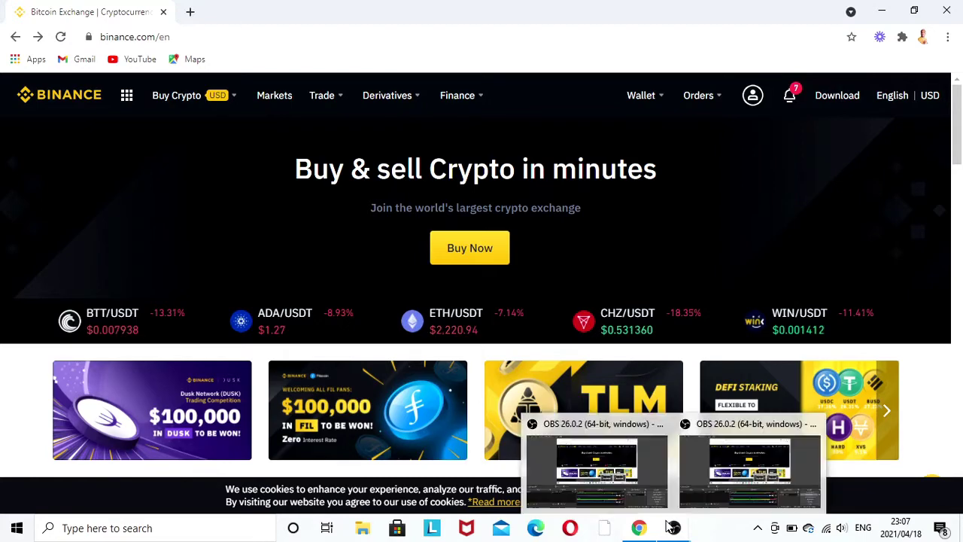
{"action": "left_click", "coordinate": [643, 97]}
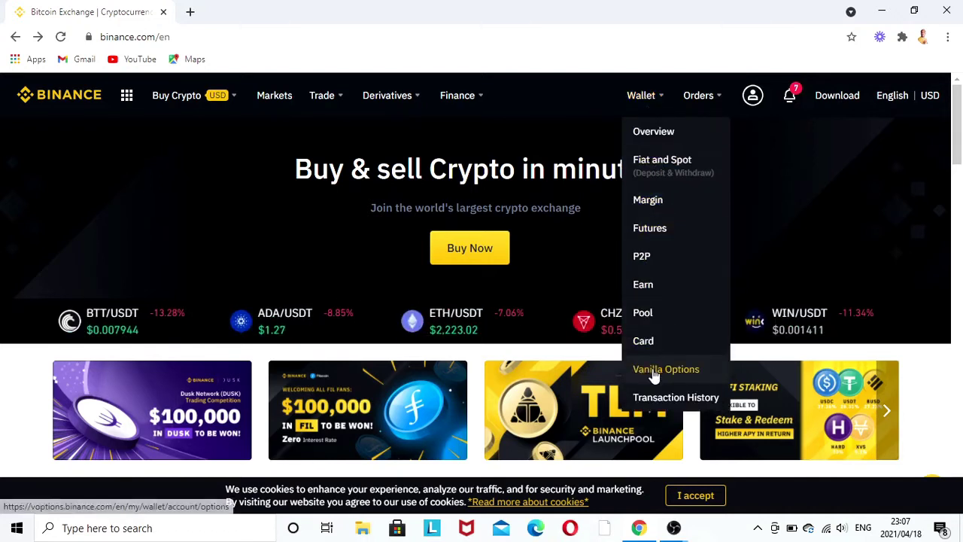
{"action": "left_click", "coordinate": [650, 285]}
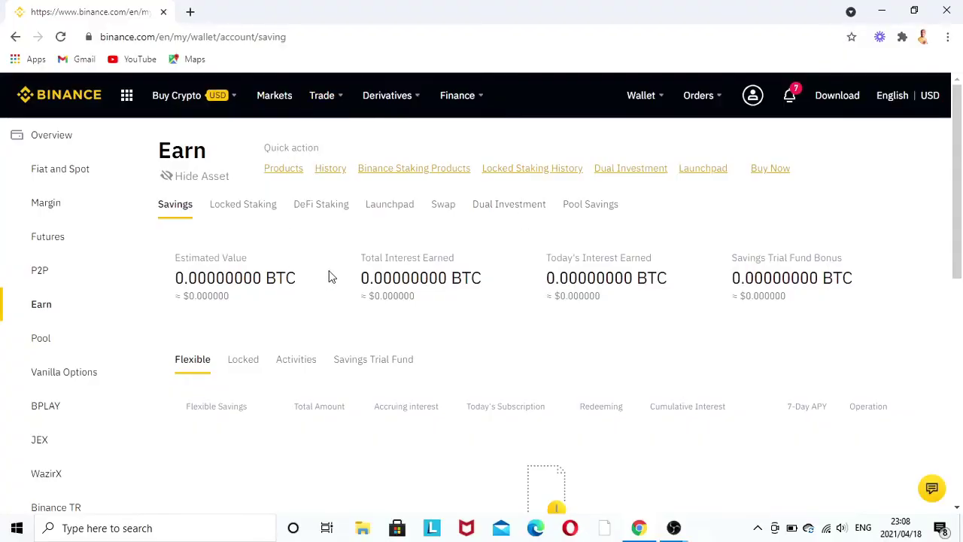
- Scroll through the Savings balances and the empty flexible savings list
{"action": "scroll", "coordinate": [328, 276], "scroll_direction": "down", "scroll_amount": 1}
{"action": "scroll", "coordinate": [329, 276], "scroll_direction": "down", "scroll_amount": 1}
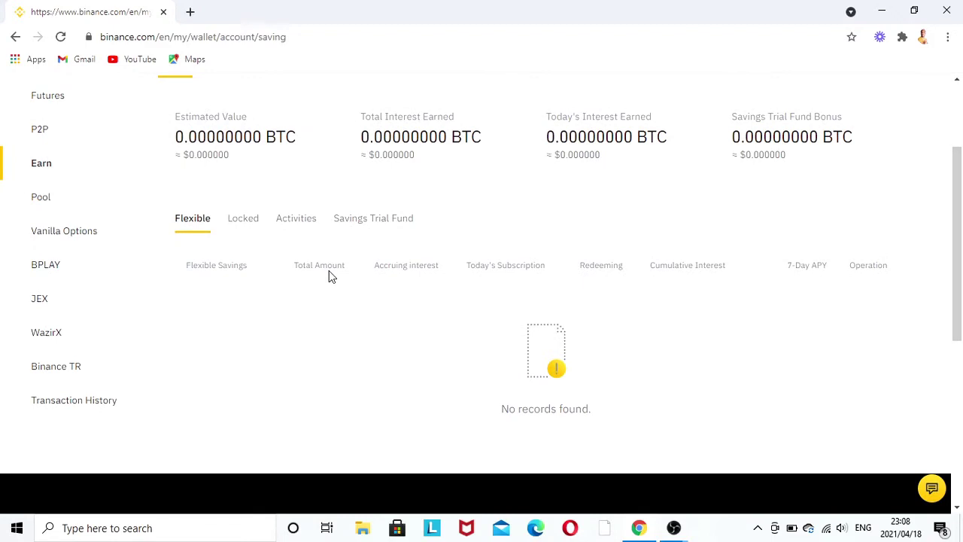
{"action": "scroll", "coordinate": [329, 276], "scroll_direction": "down", "scroll_amount": 2}
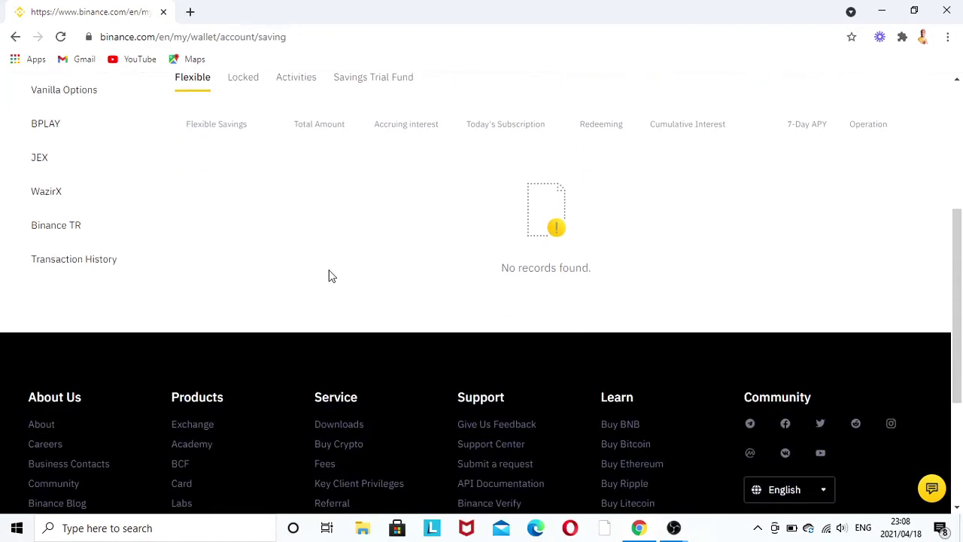
{"action": "scroll", "coordinate": [329, 277], "scroll_direction": "down", "scroll_amount": 1}
{"action": "scroll", "coordinate": [329, 276], "scroll_direction": "up", "scroll_amount": 2}
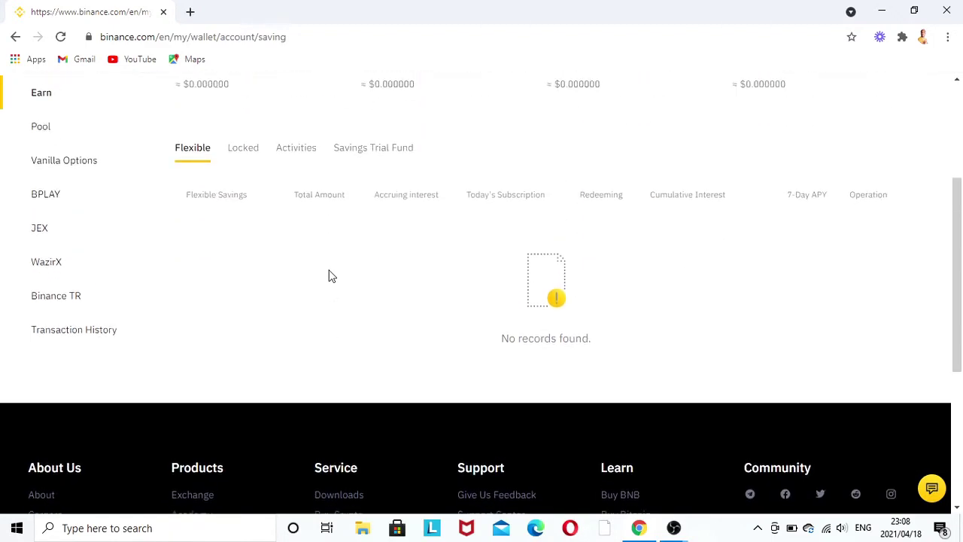
{"action": "scroll", "coordinate": [329, 276], "scroll_direction": "up", "scroll_amount": 1}
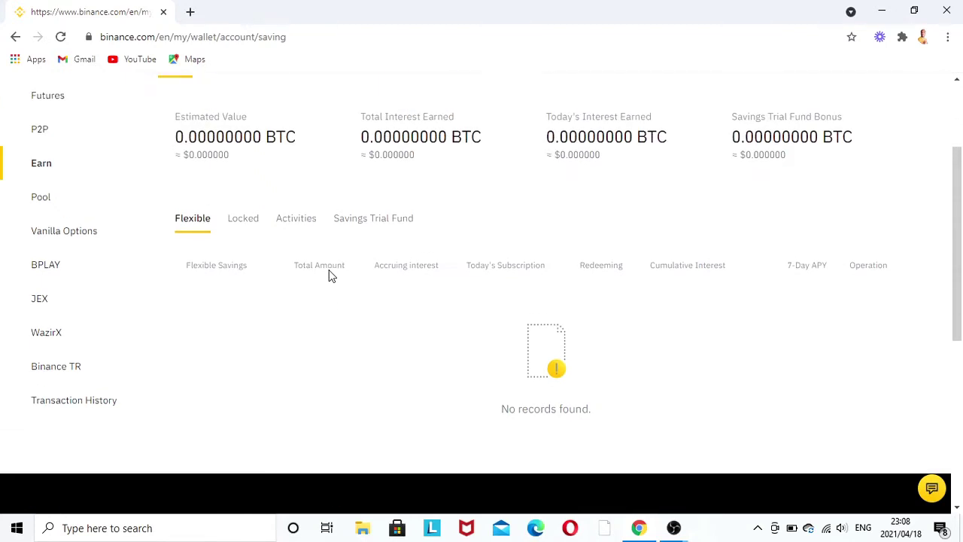
{"action": "scroll", "coordinate": [329, 276], "scroll_direction": "down", "scroll_amount": 1}
- Open the Binance TR transfer page, dismiss its connect-account prompt, and scroll down
{"action": "left_click", "coordinate": [48, 299]}
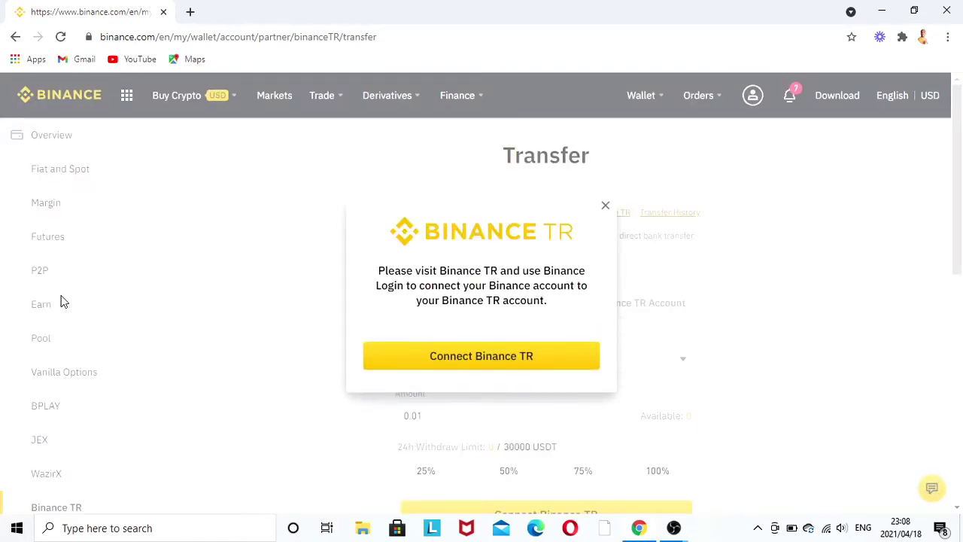
{"action": "left_click", "coordinate": [604, 206]}
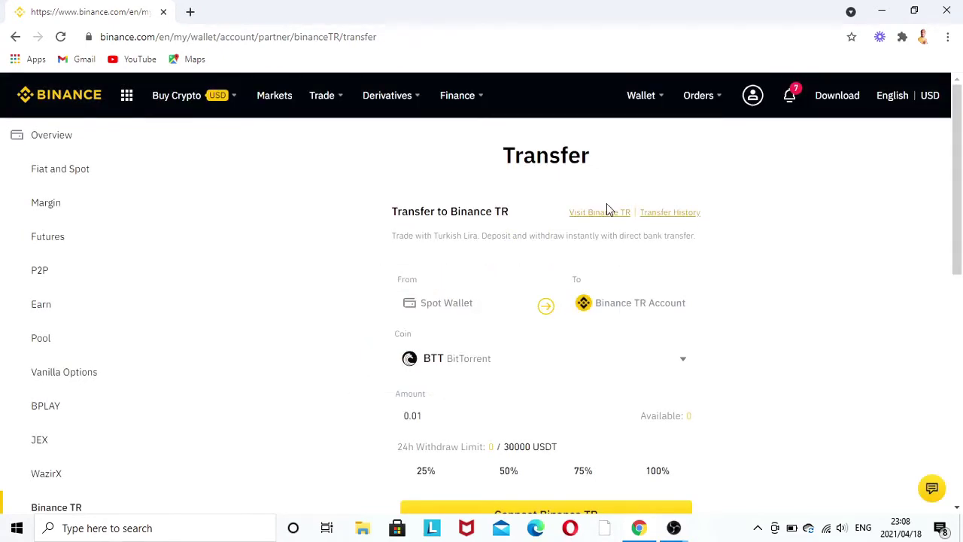
{"action": "scroll", "coordinate": [499, 236], "scroll_direction": "down", "scroll_amount": 2}
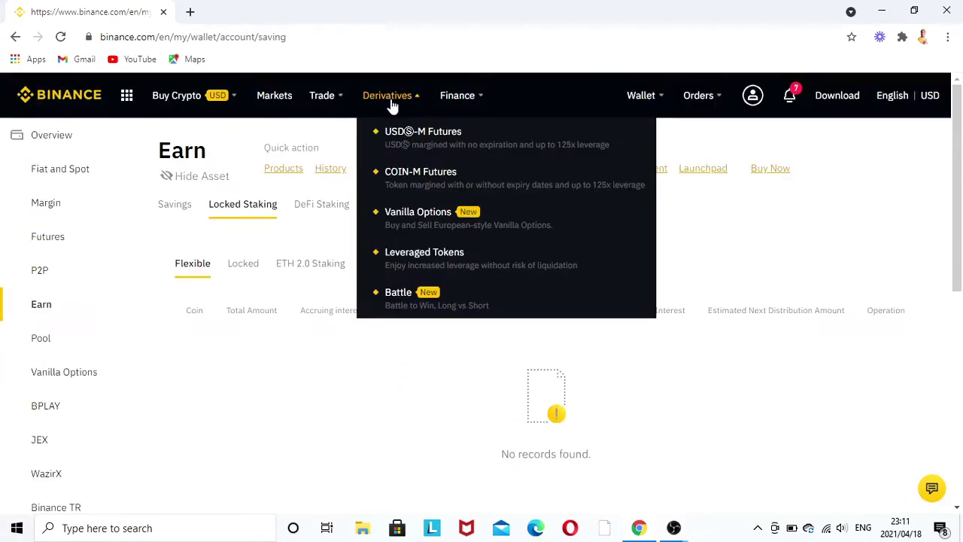
{"action": "mouse_move", "coordinate": [323, 107]}
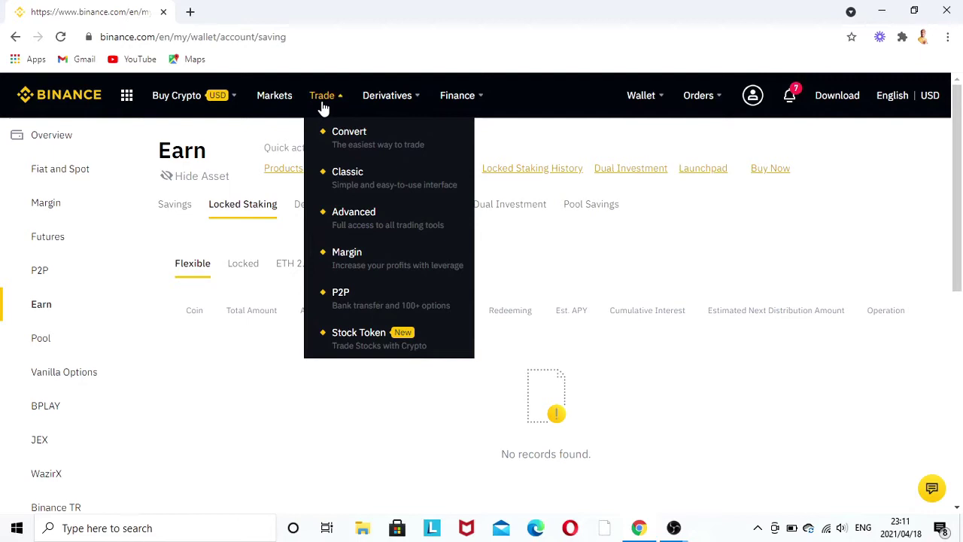
- Check Binance Earn product APYs down to Fixed Terms, then return to the wallet Savings overview
{"action": "mouse_move", "coordinate": [386, 106]}
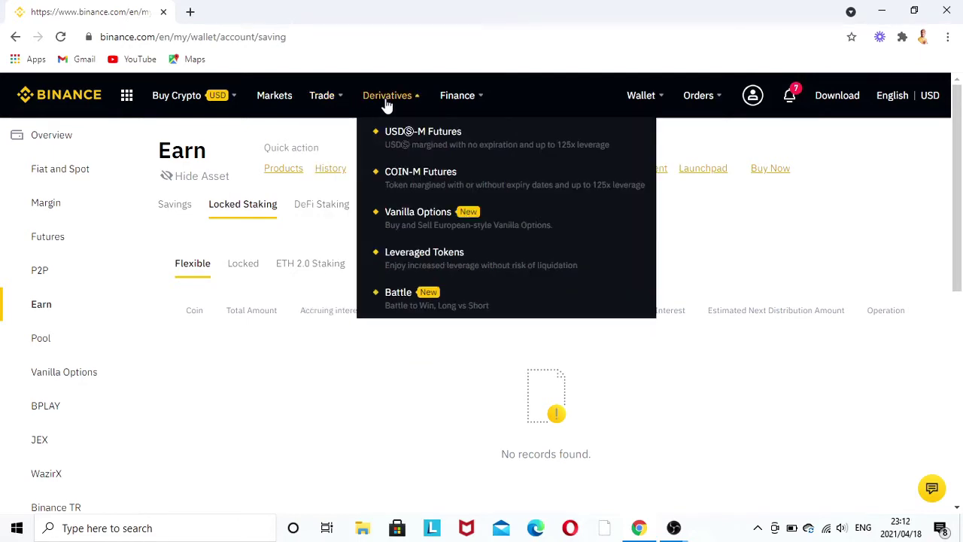
{"action": "mouse_move", "coordinate": [453, 105]}
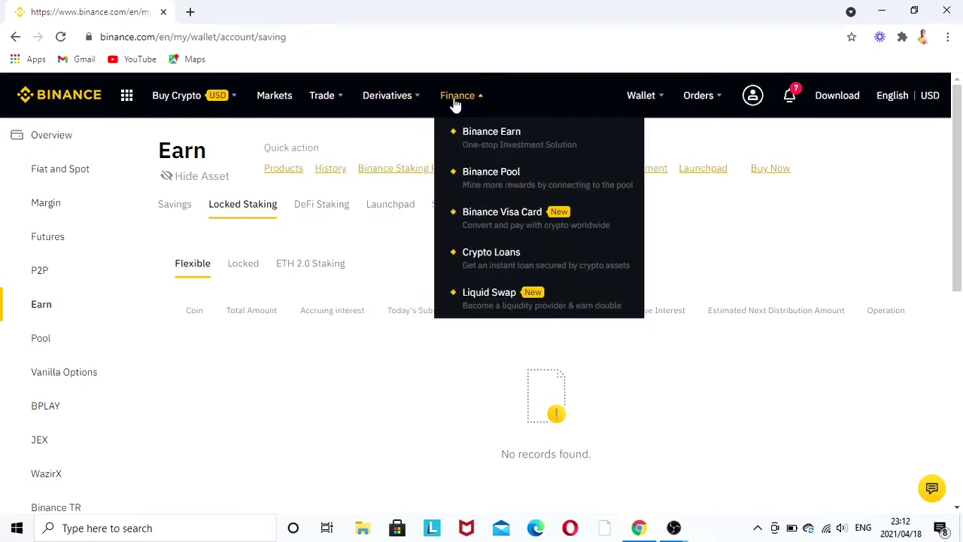
{"action": "left_click", "coordinate": [474, 134]}
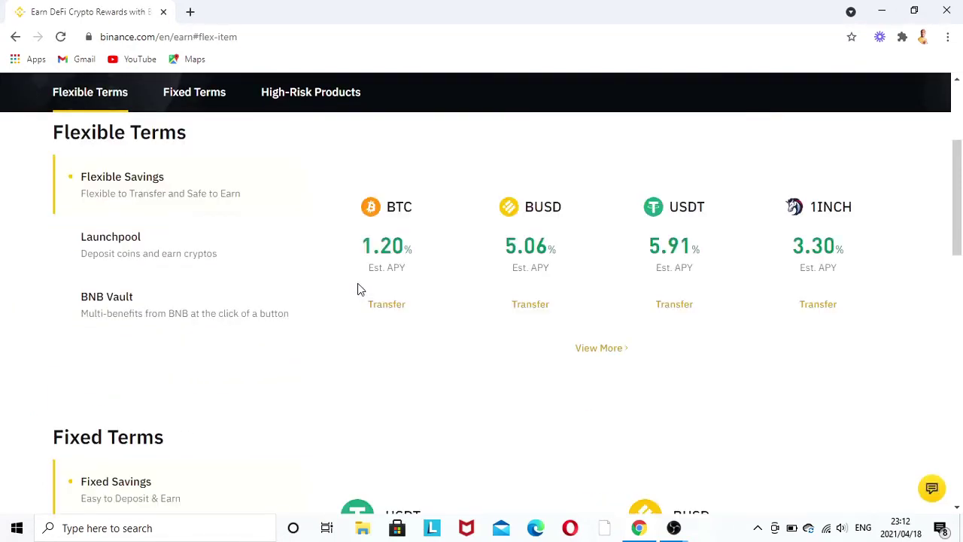
{"action": "scroll", "coordinate": [358, 280], "scroll_direction": "down", "scroll_amount": 4}
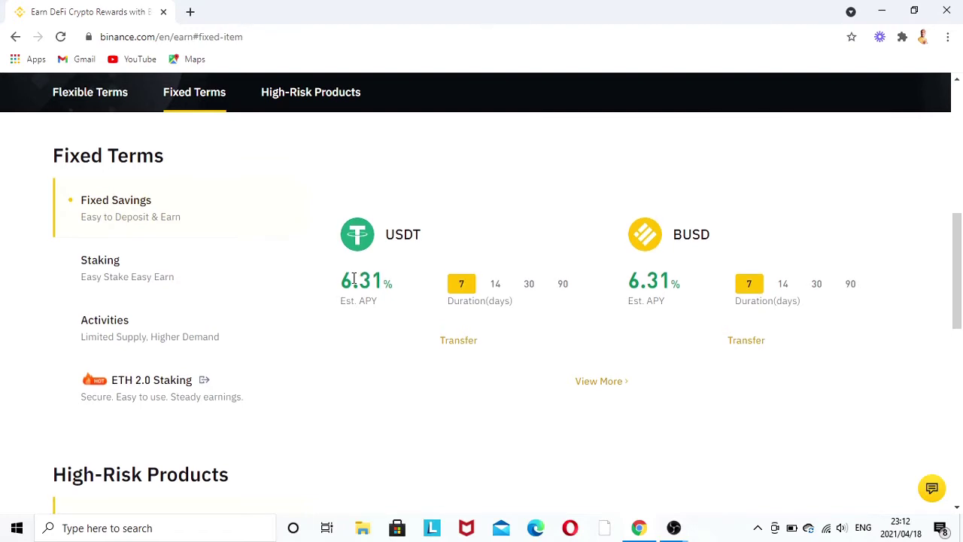
{"action": "scroll", "coordinate": [354, 279], "scroll_direction": "up", "scroll_amount": 5}
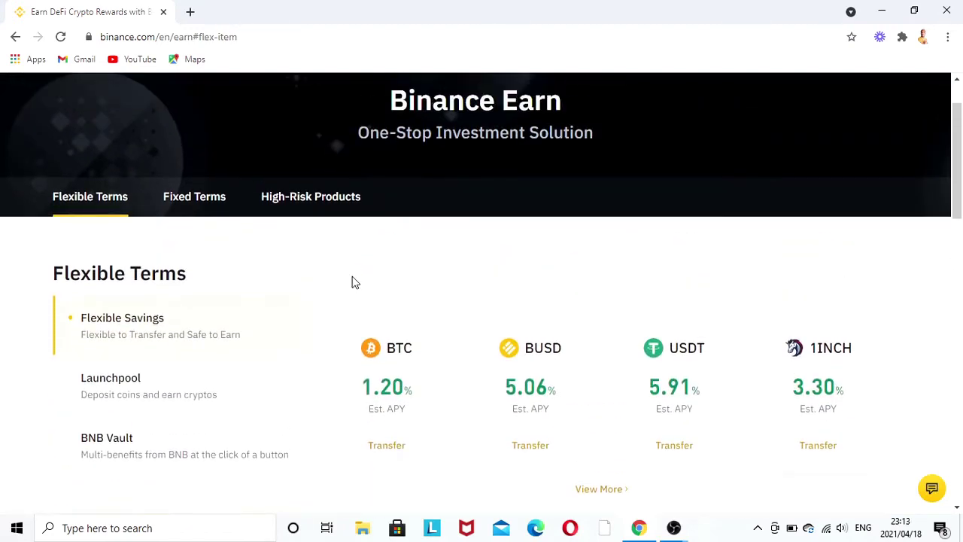
{"action": "left_click", "coordinate": [15, 37]}
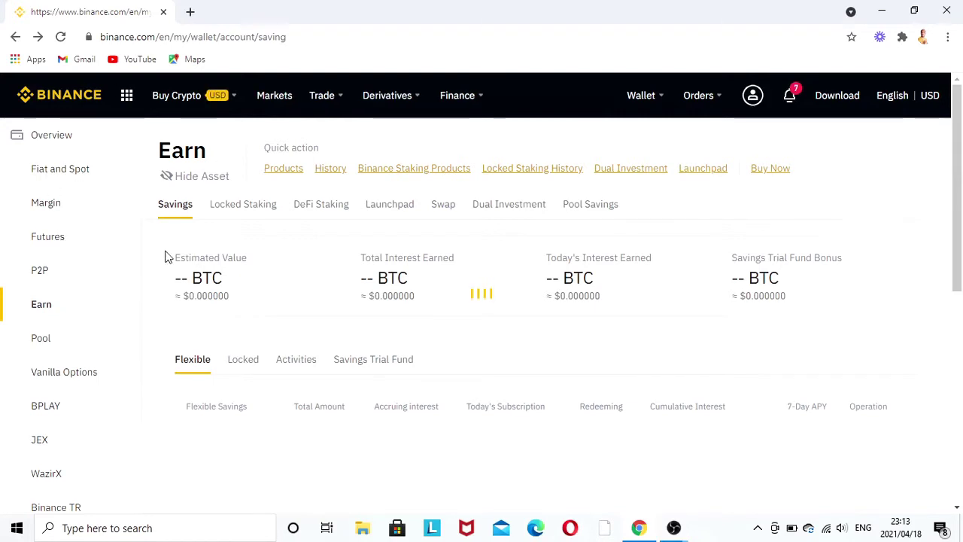
{"action": "mouse_move", "coordinate": [464, 103]}
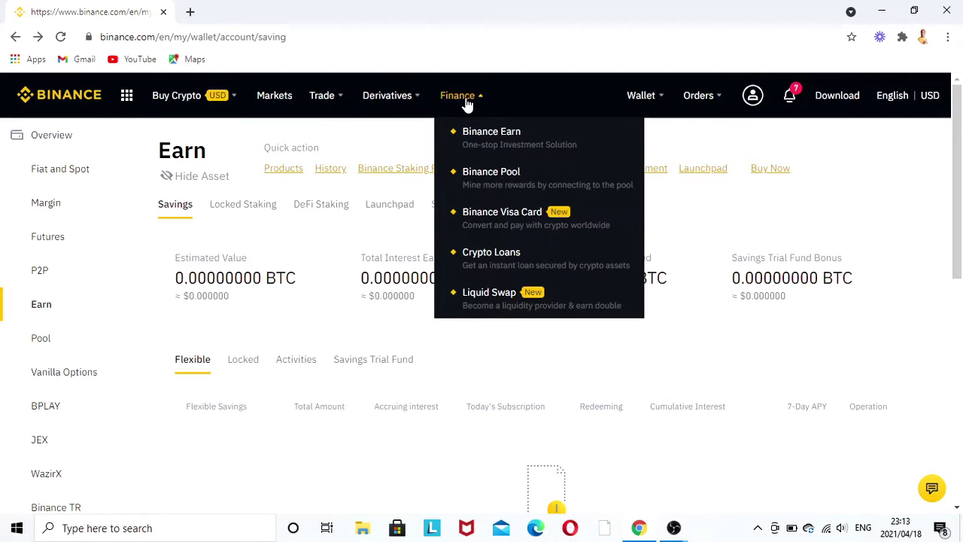
- Open Binance Earn and jump to Fixed Terms, showing USDT and BUSD at 6.31% APY
{"action": "left_click", "coordinate": [499, 142]}
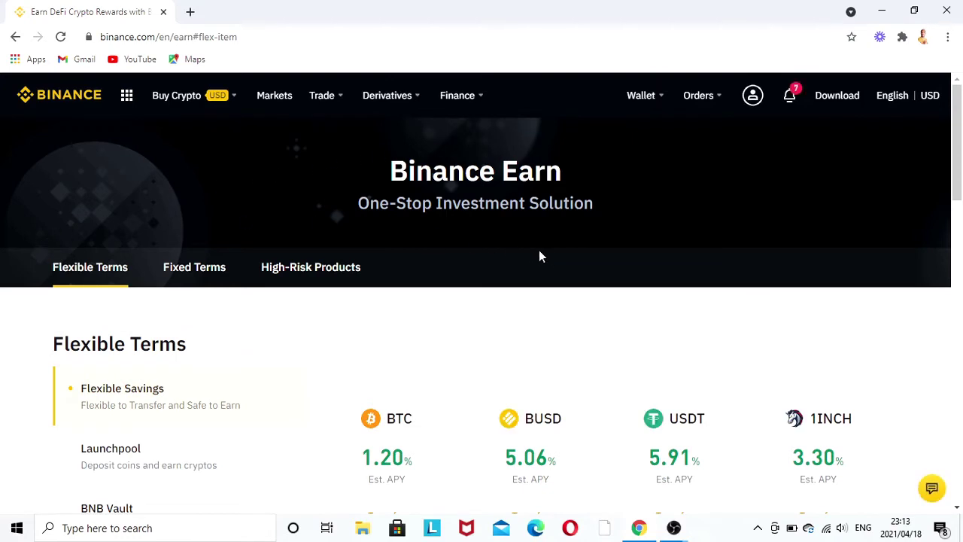
{"action": "scroll", "coordinate": [442, 241], "scroll_direction": "down", "scroll_amount": 1}
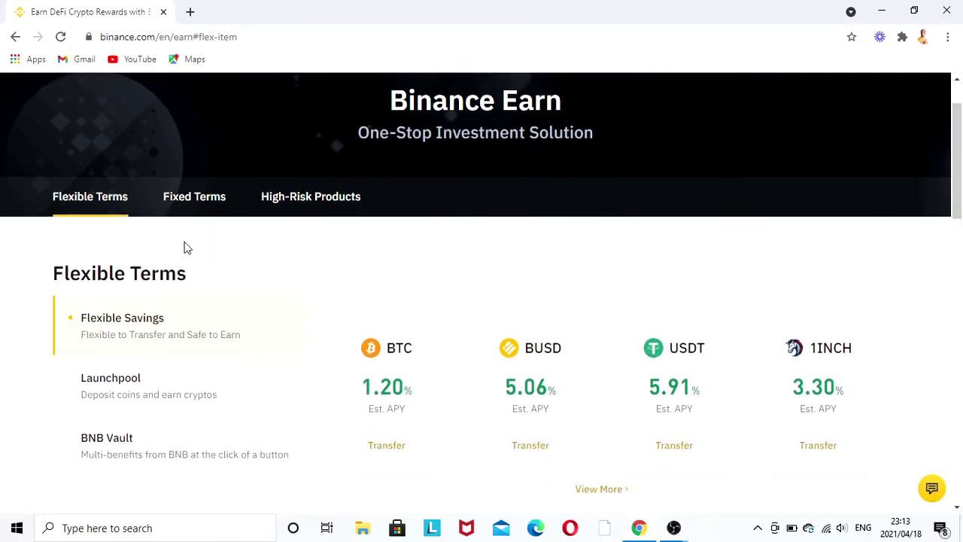
{"action": "left_click", "coordinate": [195, 199]}
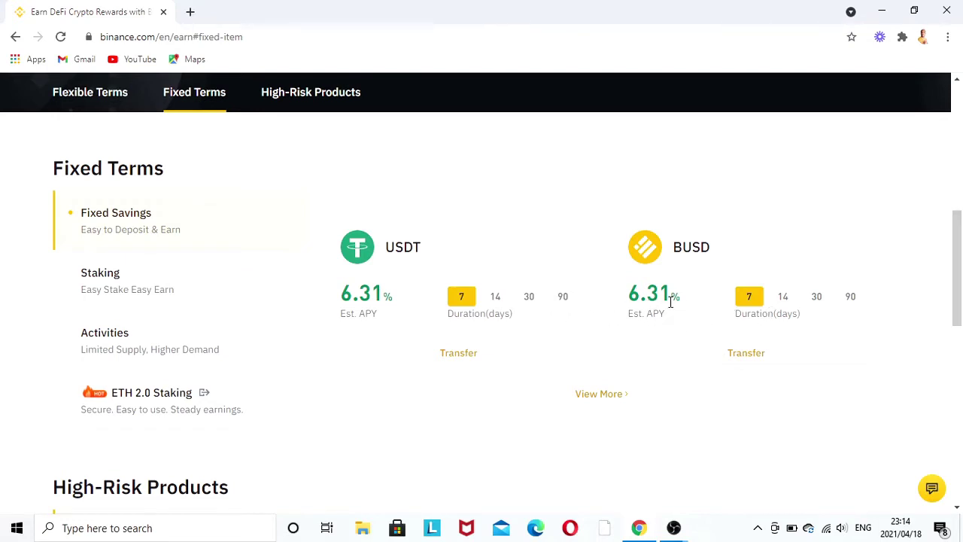
- Cycle USDT and BUSD fixed savings through 14, 30 and 90 days, reaching 7.00% APY for both
{"action": "left_click", "coordinate": [495, 297]}
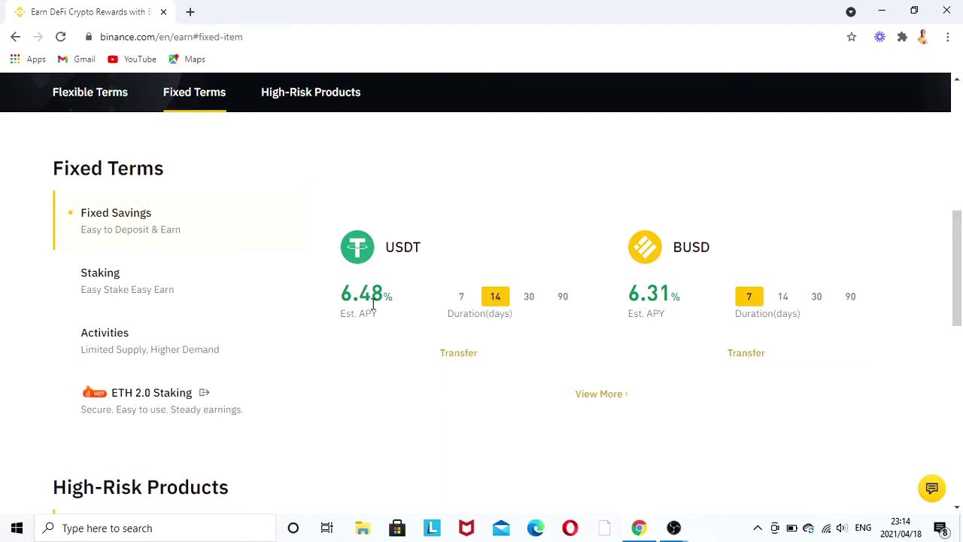
{"action": "left_click", "coordinate": [529, 297]}
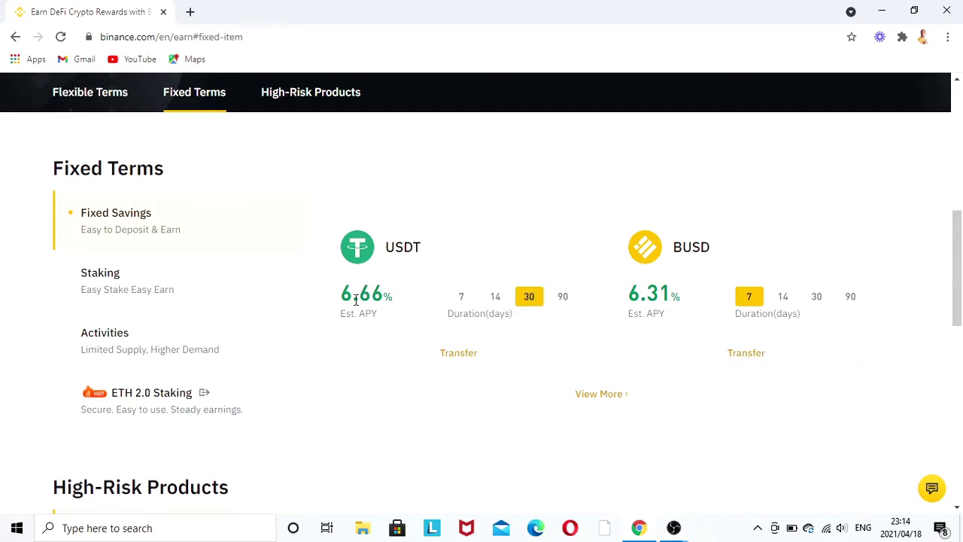
{"action": "left_click", "coordinate": [564, 298]}
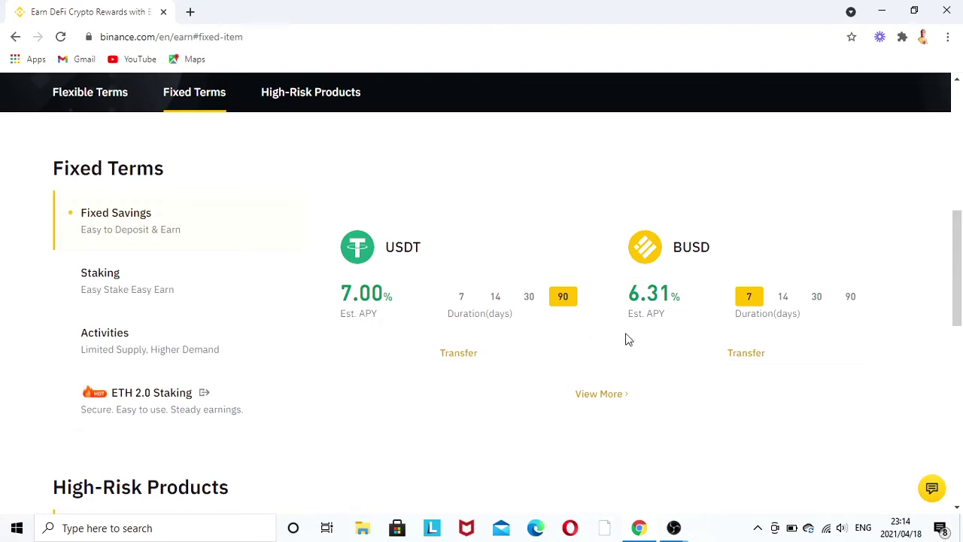
{"action": "left_click", "coordinate": [782, 301]}
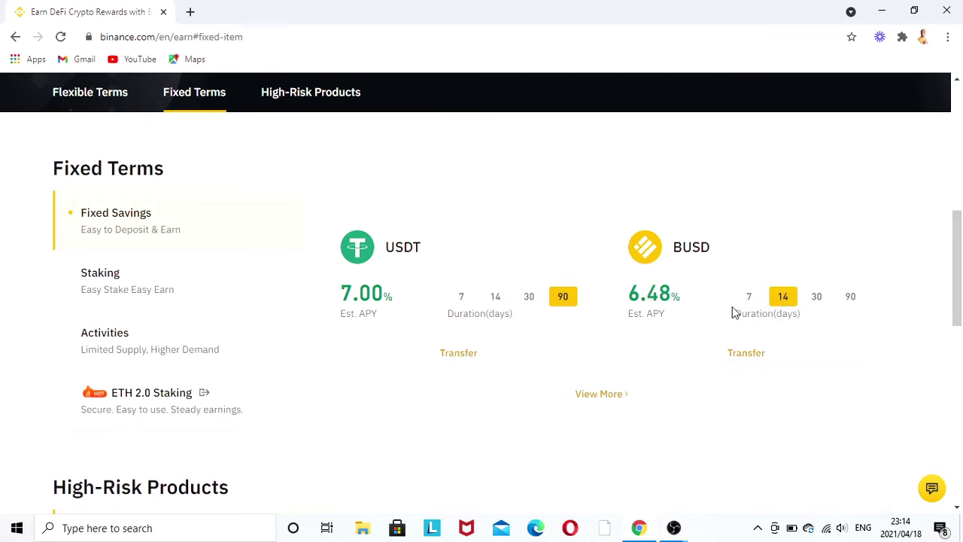
{"action": "left_click", "coordinate": [816, 300]}
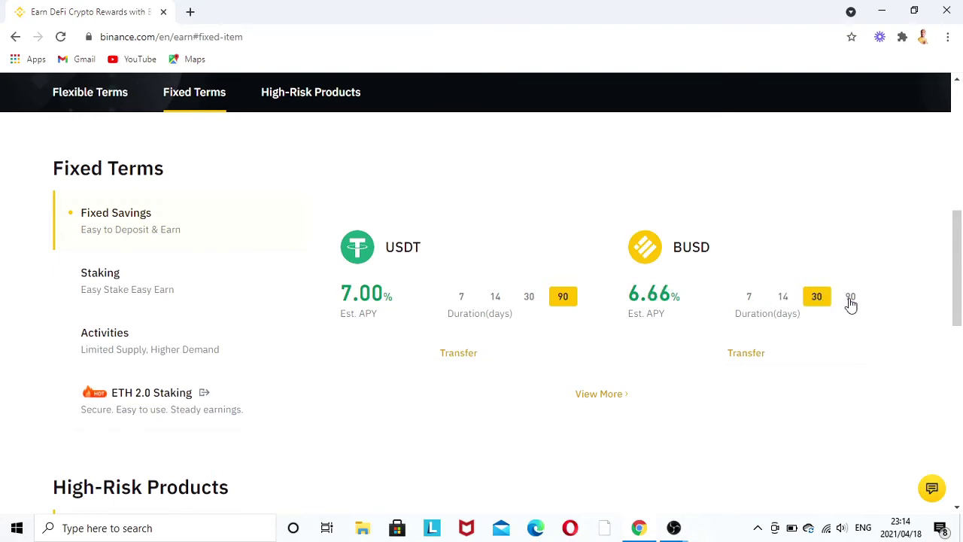
{"action": "left_click", "coordinate": [850, 301]}
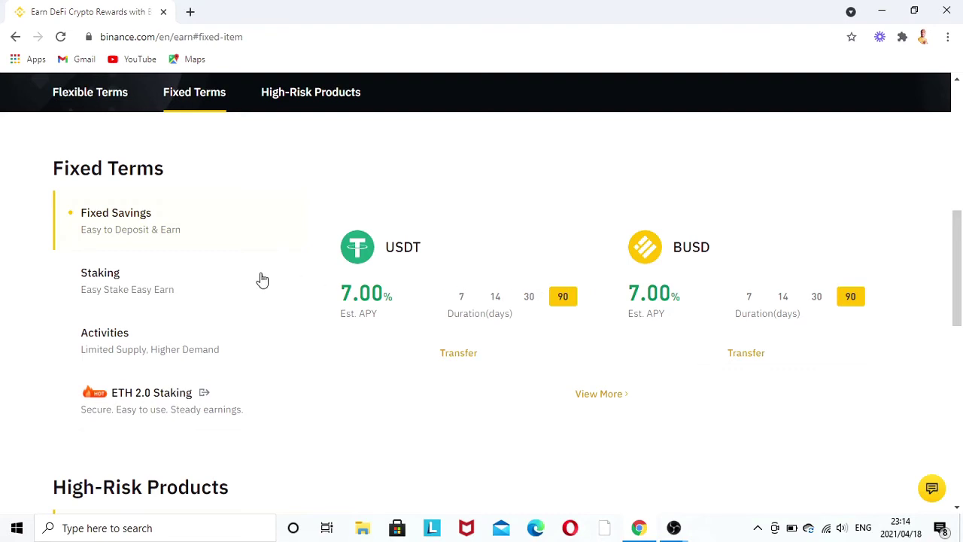
- Switch to Staking offers and compare TRX and IOST at 30, 60, 90 days: 20.58% vs 17.69%
{"action": "left_click", "coordinate": [110, 279]}
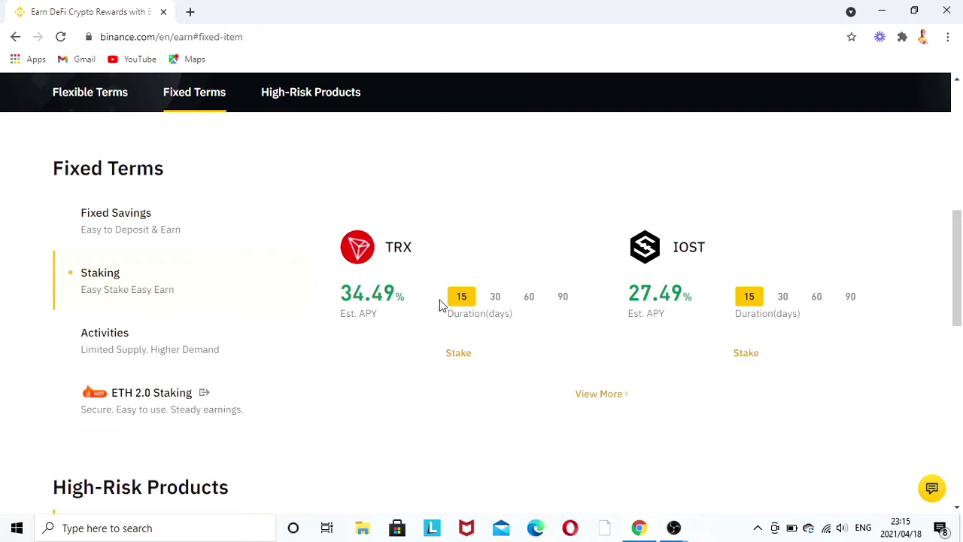
{"action": "left_click", "coordinate": [495, 300]}
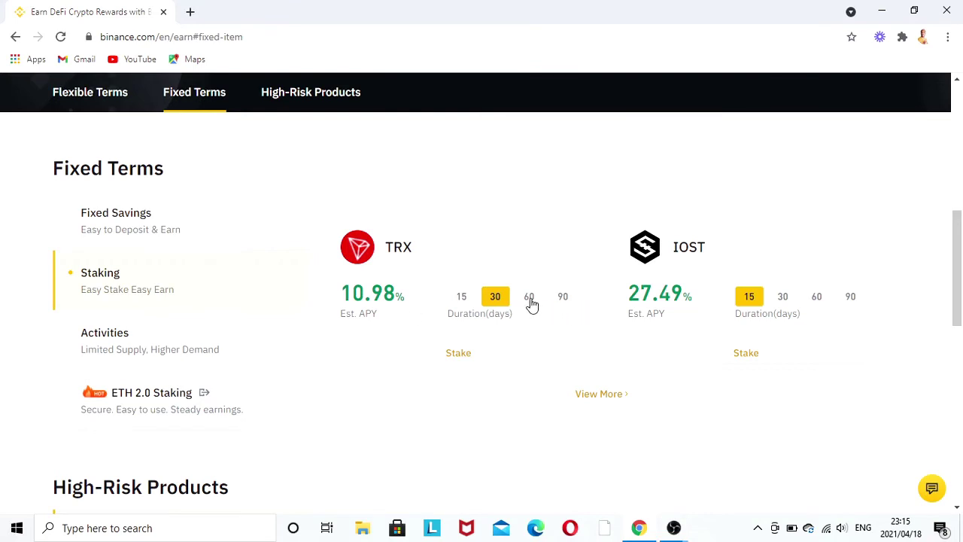
{"action": "left_click", "coordinate": [530, 301]}
{"action": "left_click", "coordinate": [562, 303]}
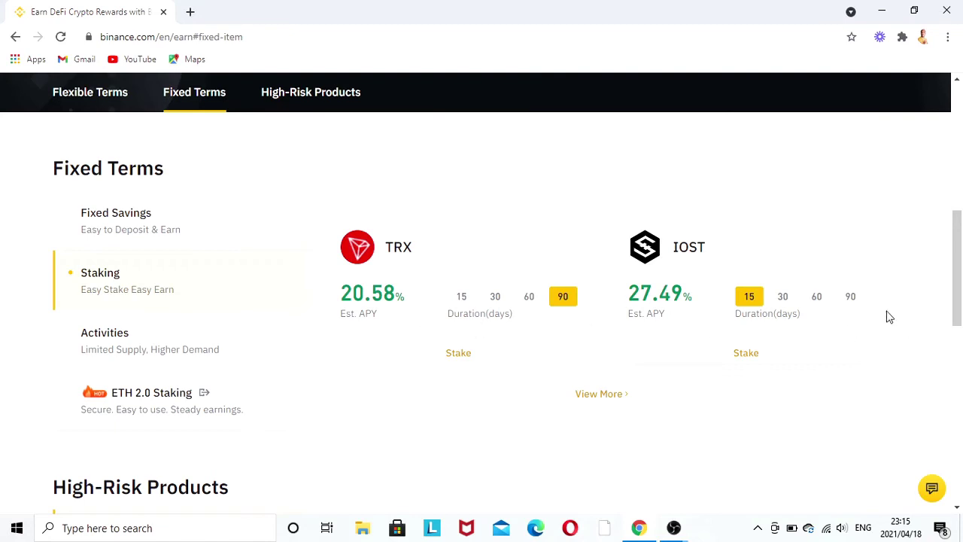
{"action": "left_click", "coordinate": [783, 301]}
{"action": "left_click", "coordinate": [818, 304]}
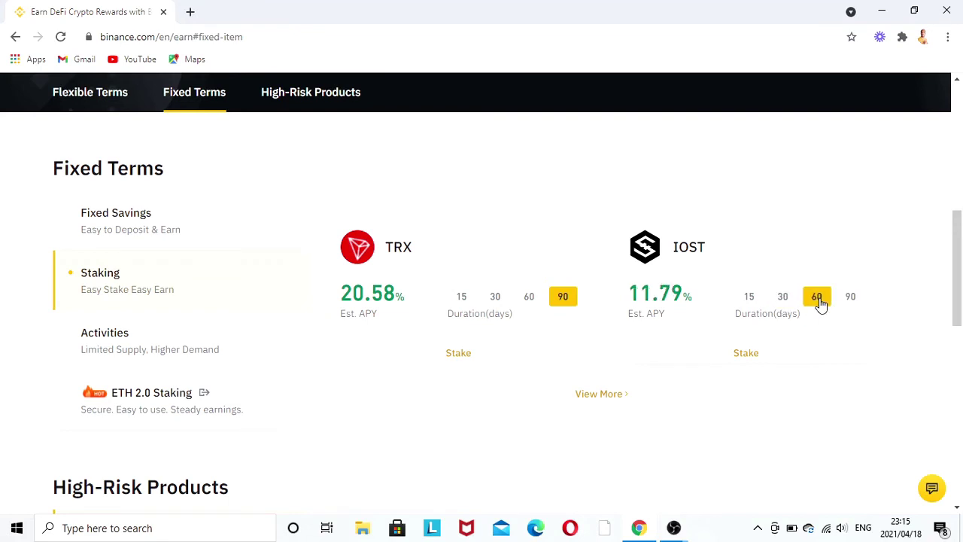
{"action": "left_click", "coordinate": [851, 300]}
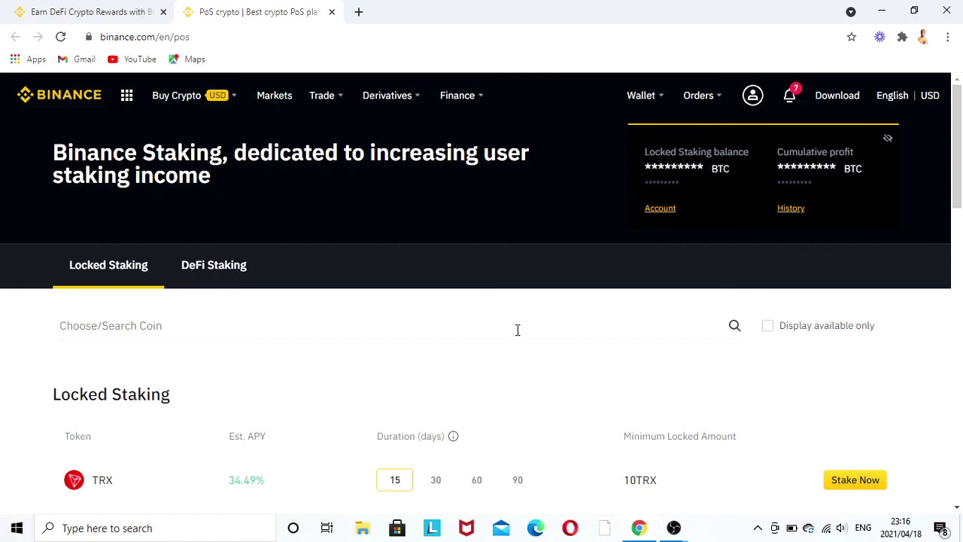
- Scroll the Locked Staking page's token APY table, FAQ on redeem periods, and footer
{"action": "scroll", "coordinate": [512, 325], "scroll_direction": "down", "scroll_amount": 2}
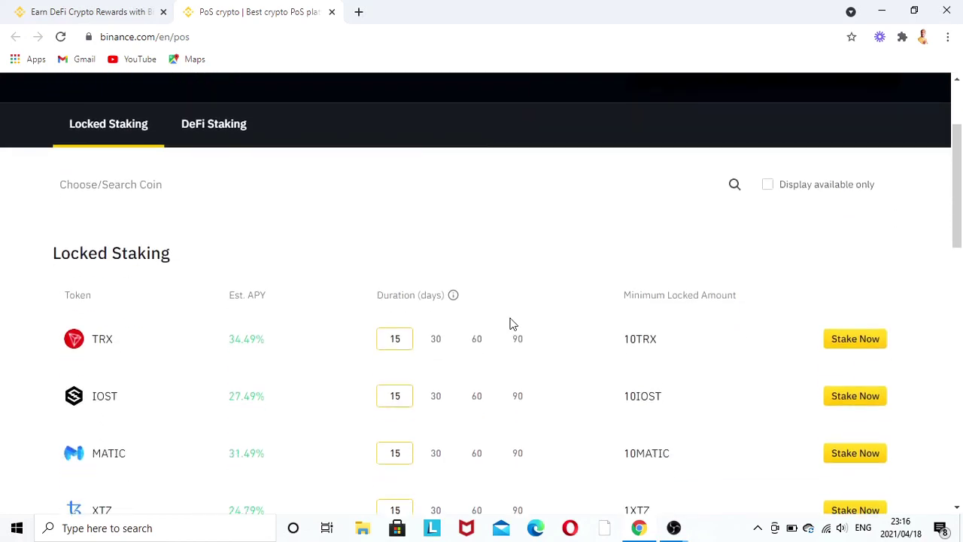
{"action": "scroll", "coordinate": [511, 323], "scroll_direction": "down", "scroll_amount": 2}
{"action": "scroll", "coordinate": [510, 323], "scroll_direction": "down", "scroll_amount": 2}
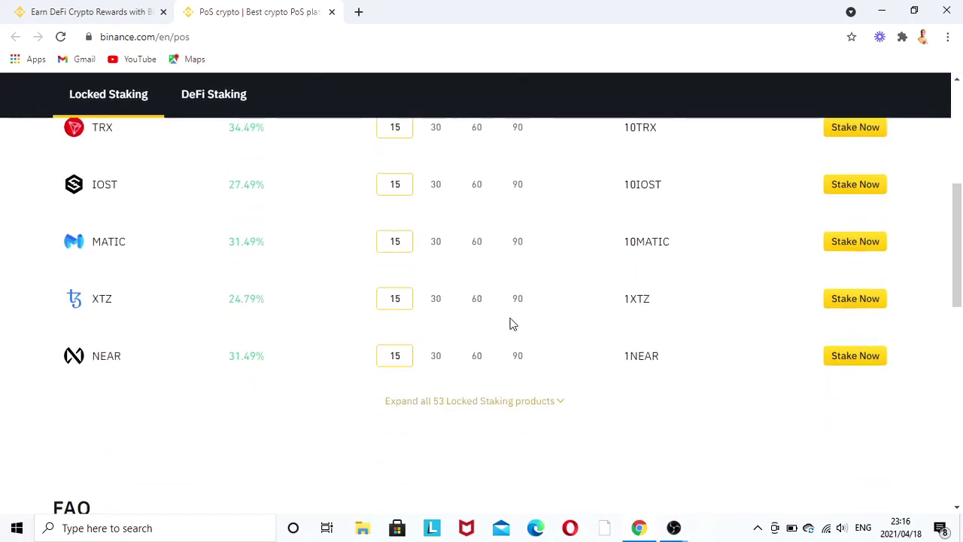
{"action": "scroll", "coordinate": [510, 324], "scroll_direction": "up", "scroll_amount": 2}
{"action": "scroll", "coordinate": [510, 323], "scroll_direction": "up", "scroll_amount": 1}
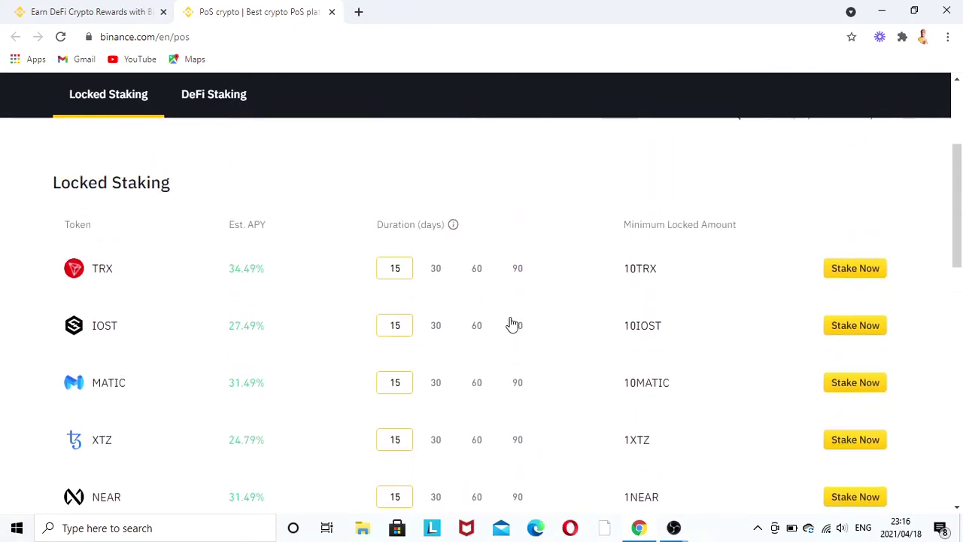
{"action": "scroll", "coordinate": [511, 323], "scroll_direction": "down", "scroll_amount": 4}
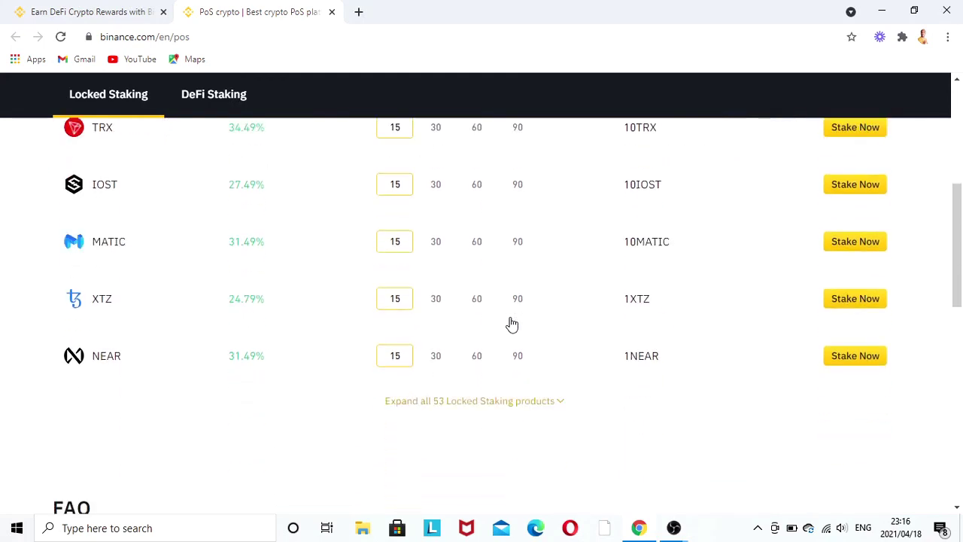
{"action": "scroll", "coordinate": [511, 323], "scroll_direction": "down", "scroll_amount": 2}
{"action": "scroll", "coordinate": [511, 323], "scroll_direction": "up", "scroll_amount": 6}
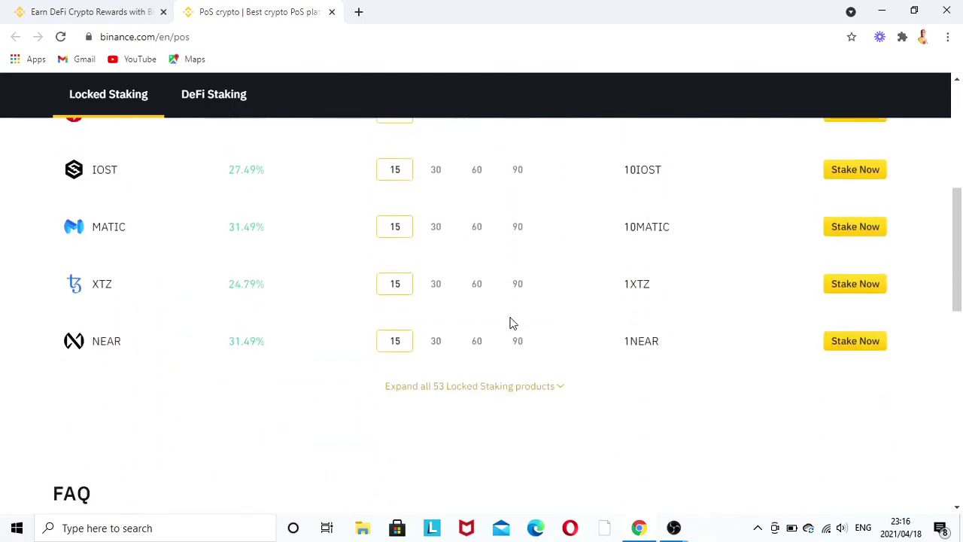
{"action": "scroll", "coordinate": [511, 323], "scroll_direction": "up", "scroll_amount": 1}
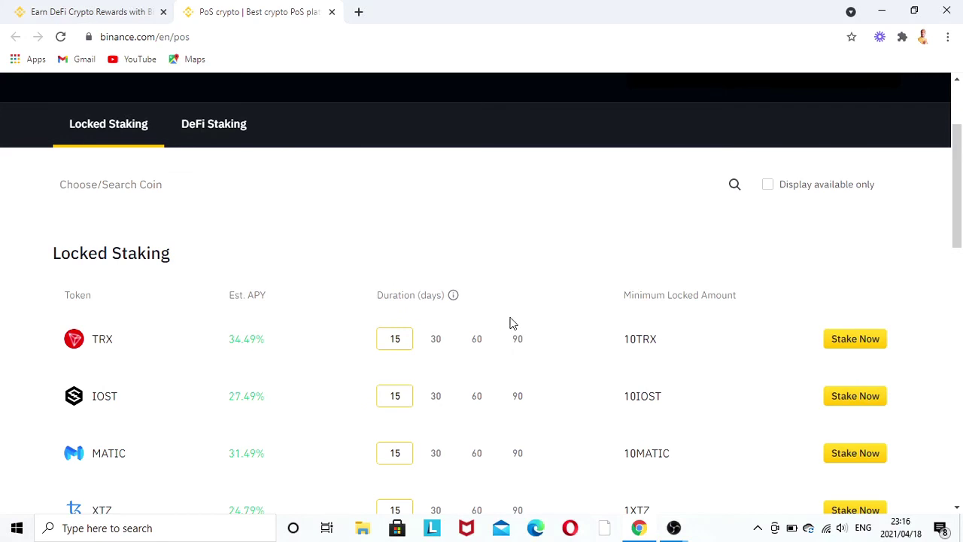
{"action": "scroll", "coordinate": [512, 323], "scroll_direction": "down", "scroll_amount": 2}
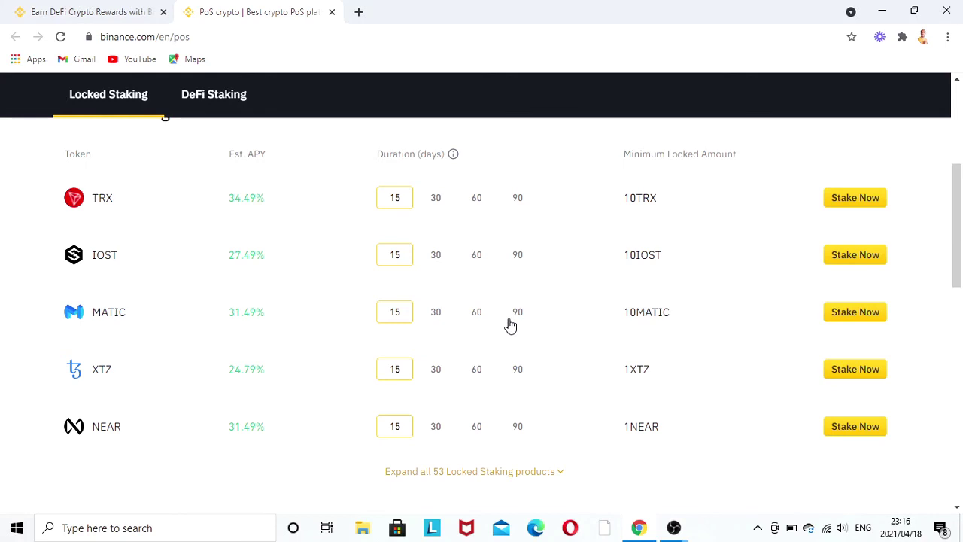
{"action": "scroll", "coordinate": [539, 336], "scroll_direction": "down", "scroll_amount": 5}
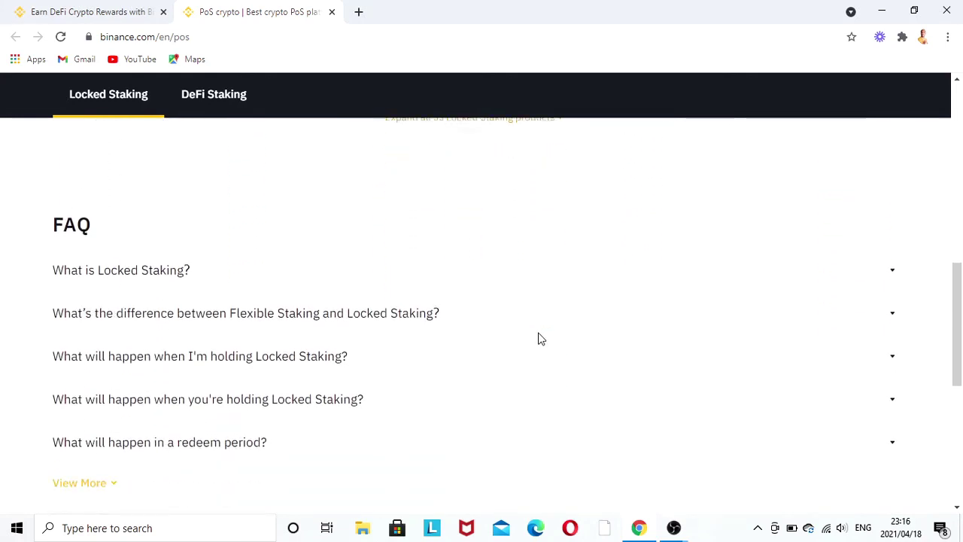
{"action": "scroll", "coordinate": [539, 338], "scroll_direction": "down", "scroll_amount": 5}
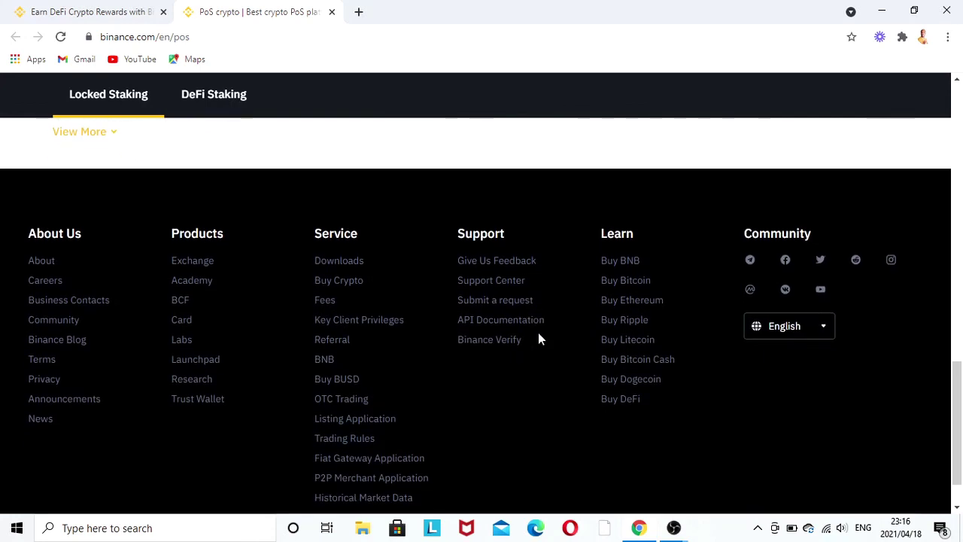
{"action": "scroll", "coordinate": [538, 340], "scroll_direction": "down", "scroll_amount": 1}
{"action": "scroll", "coordinate": [539, 340], "scroll_direction": "up", "scroll_amount": 5}
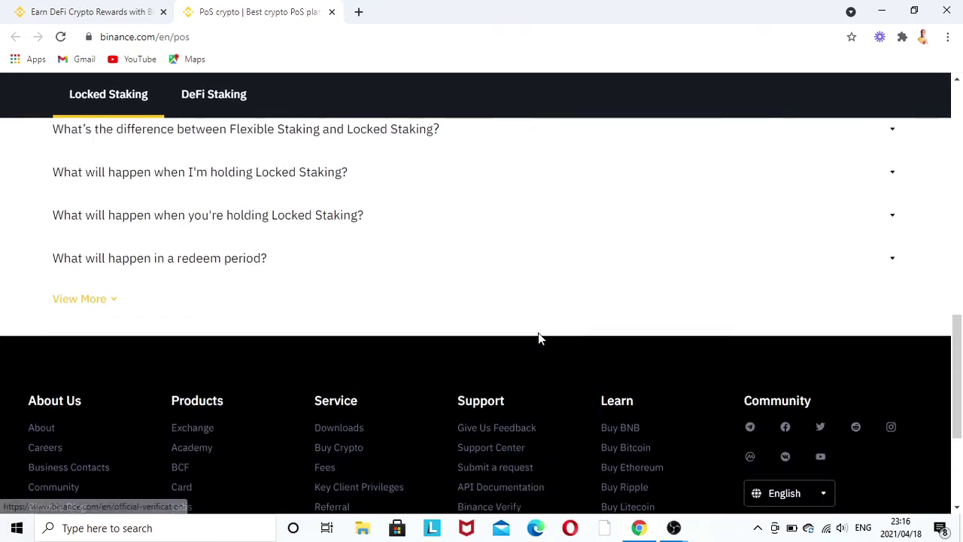